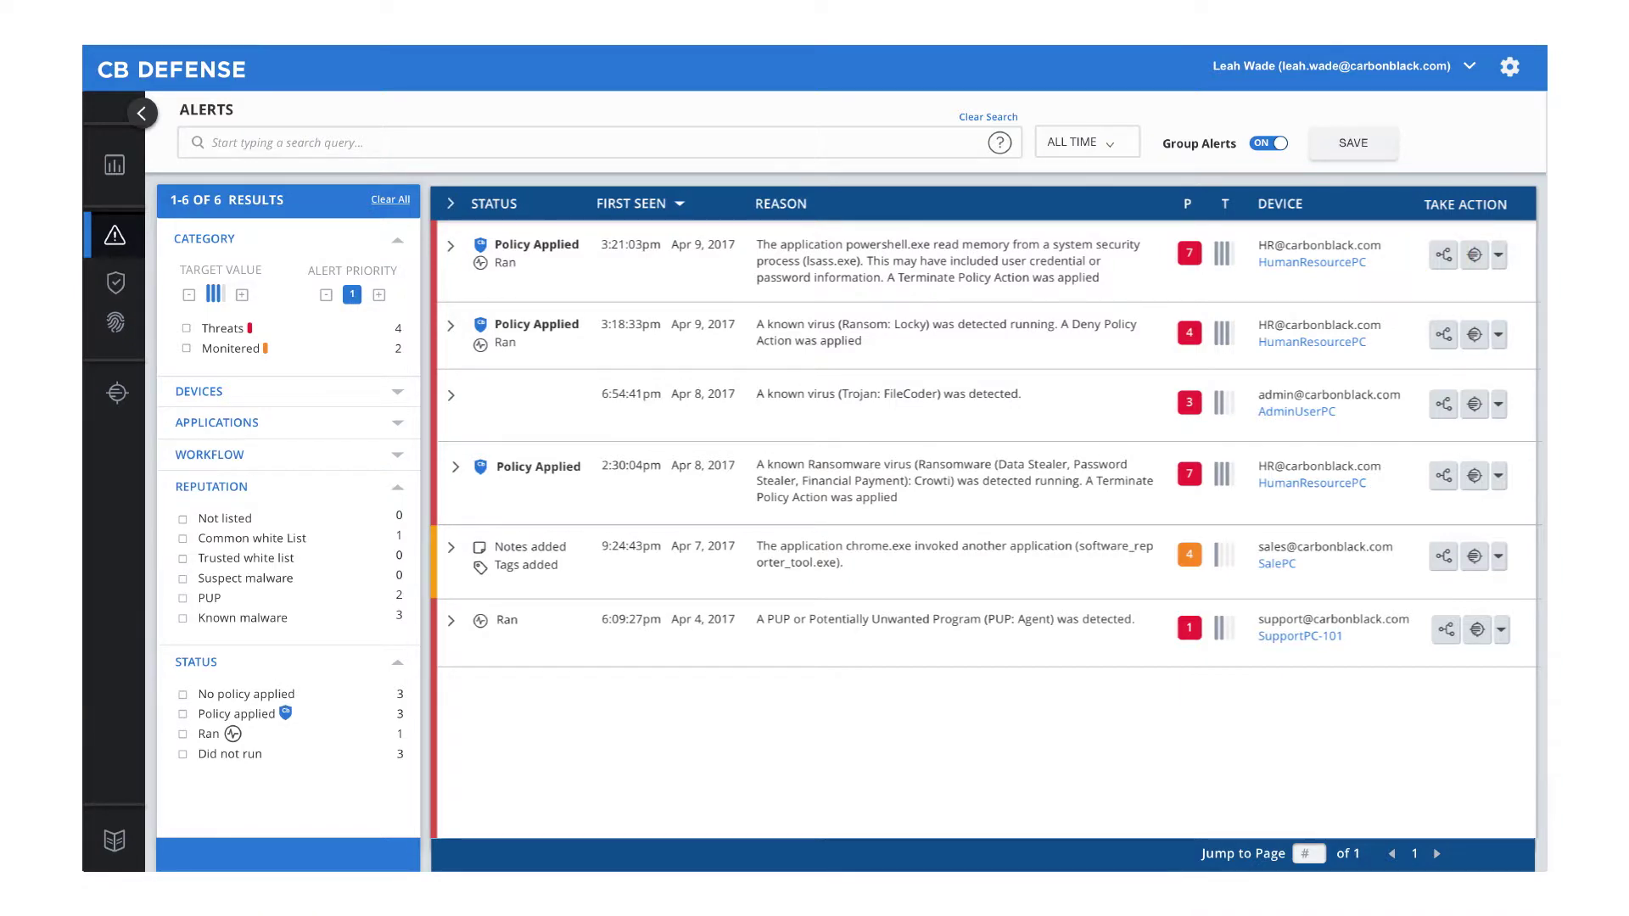
# - Open the Triage Alert page for the powershell.exe alert that read lsass.exe memory
pyautogui.click(1444, 256)
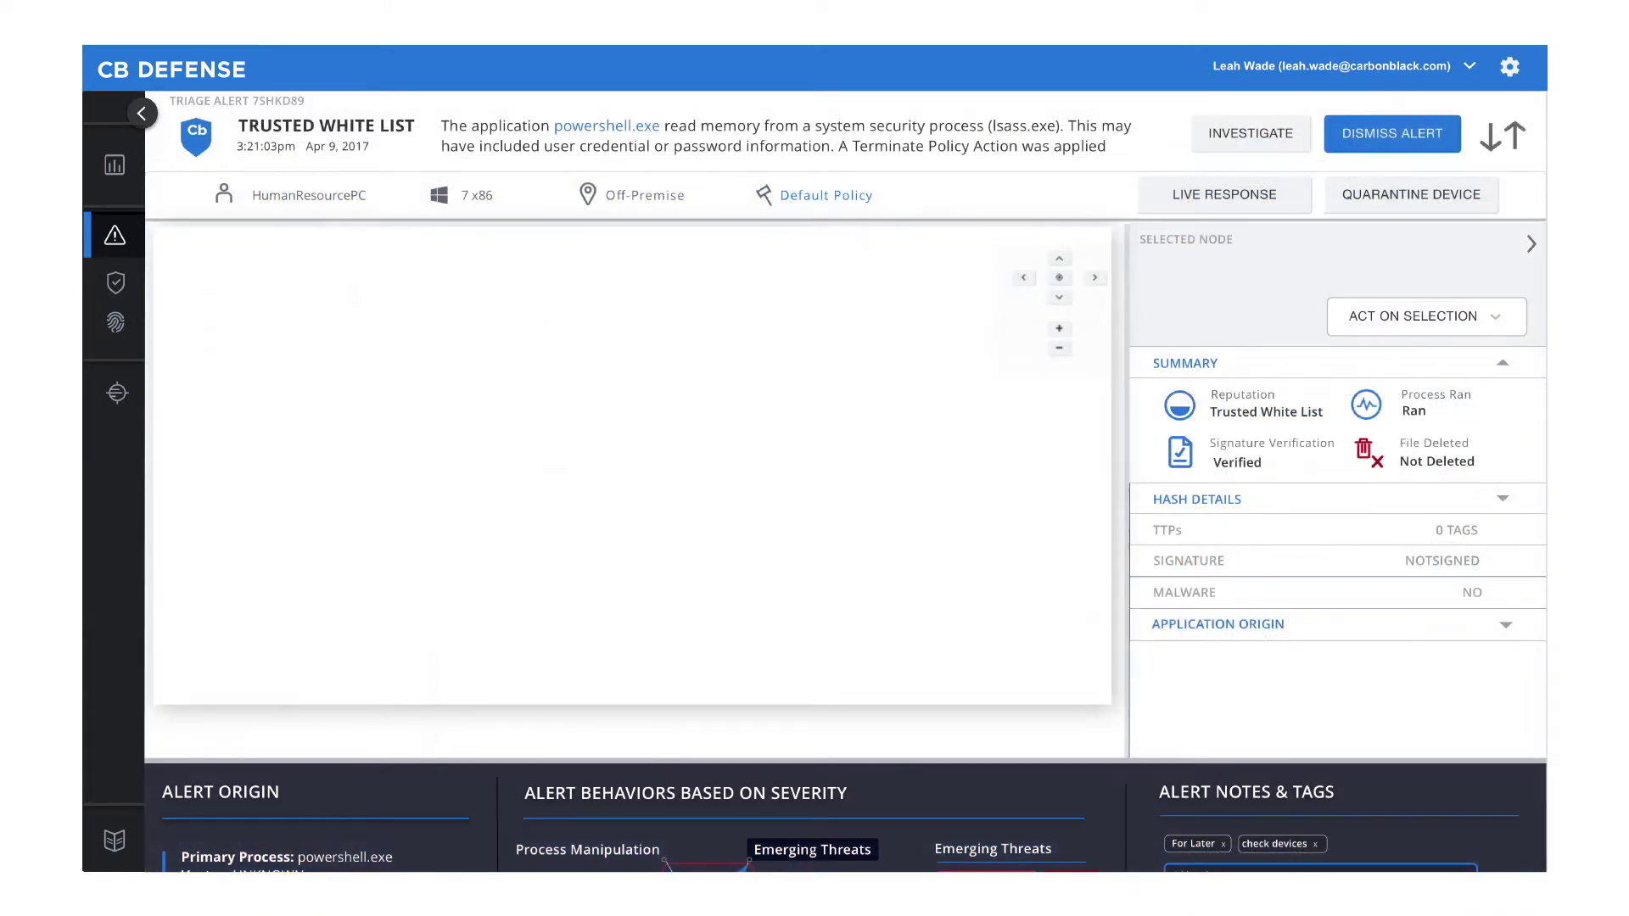